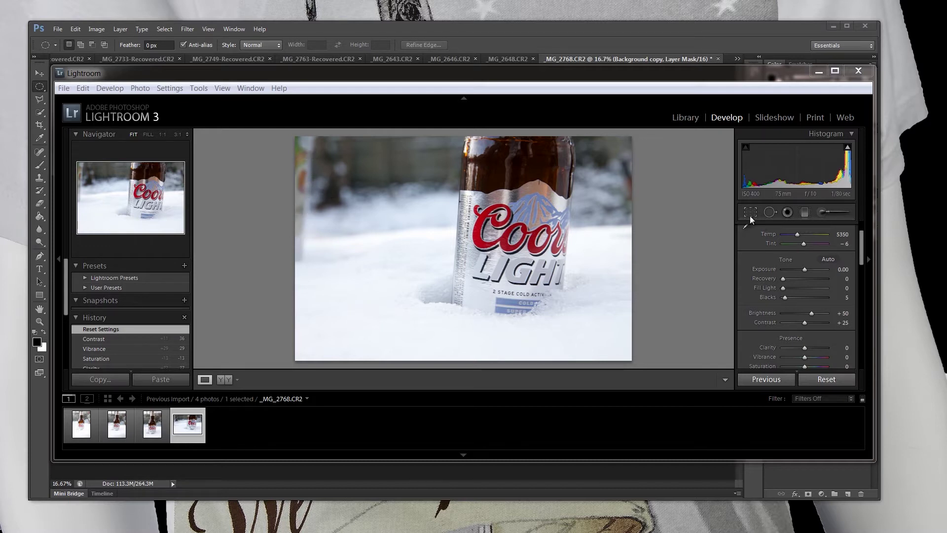
- Crop a narrow strip off the left side of the bottle photo
key("r")
left_click_drag(293, 249, 302, 250)
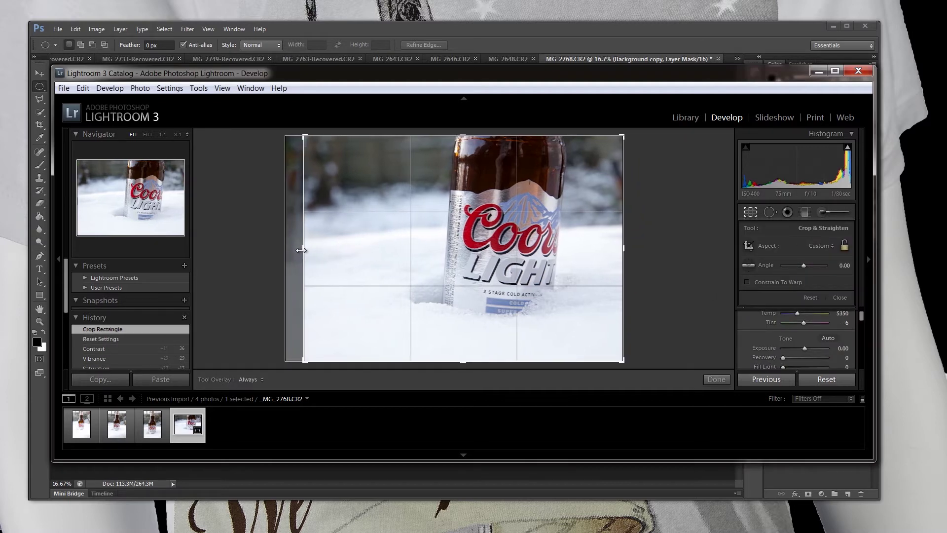
key("Return")
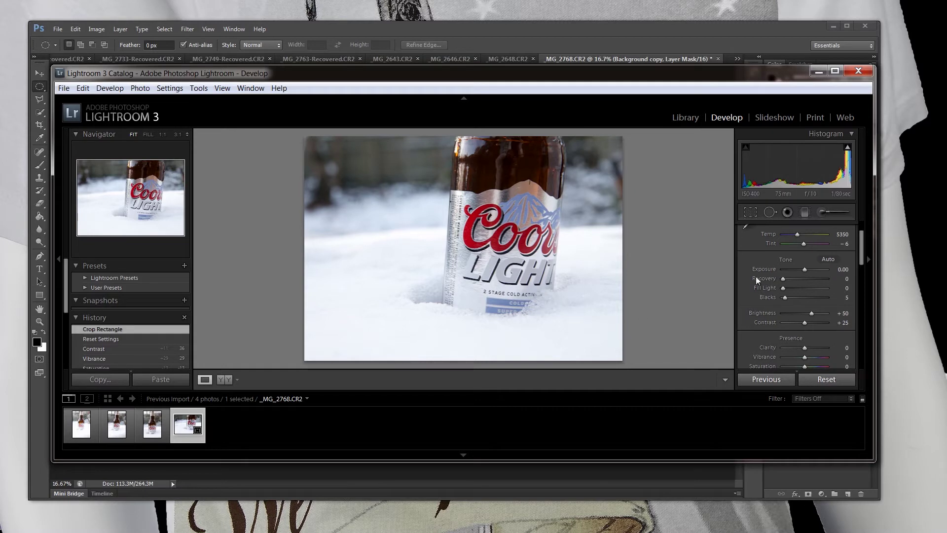
- Try a much warmer colour temperature on the photo and reset all its develop settings
scroll(766, 348, "down", 2)
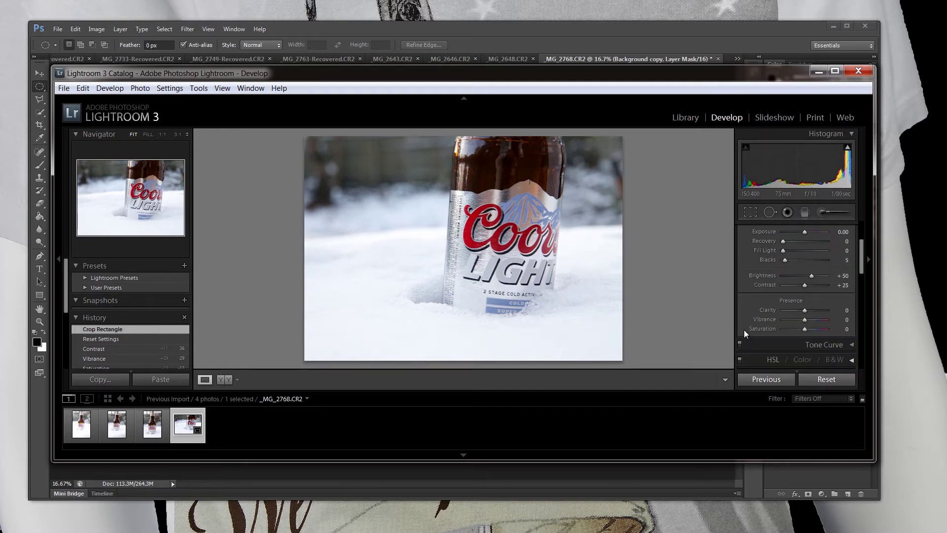
scroll(763, 268, "up", 2)
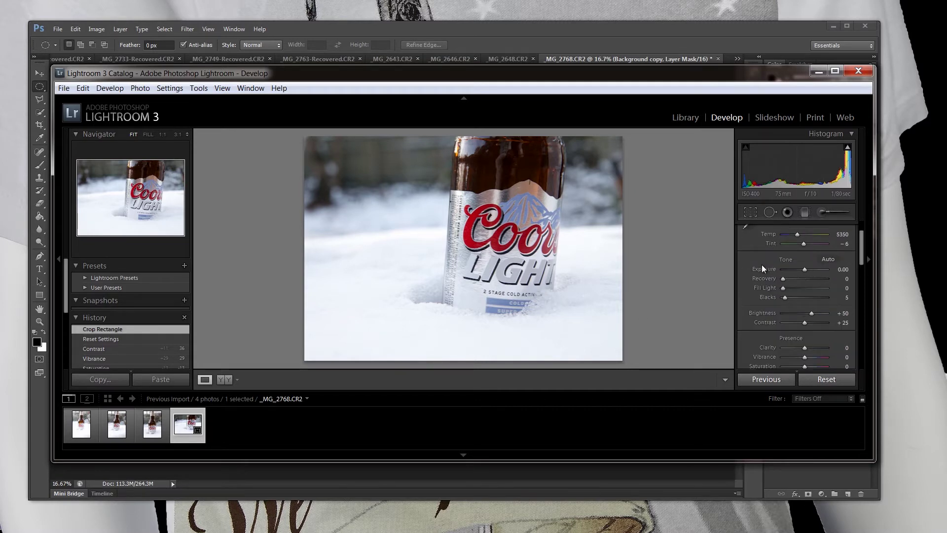
scroll(756, 268, "down", 2)
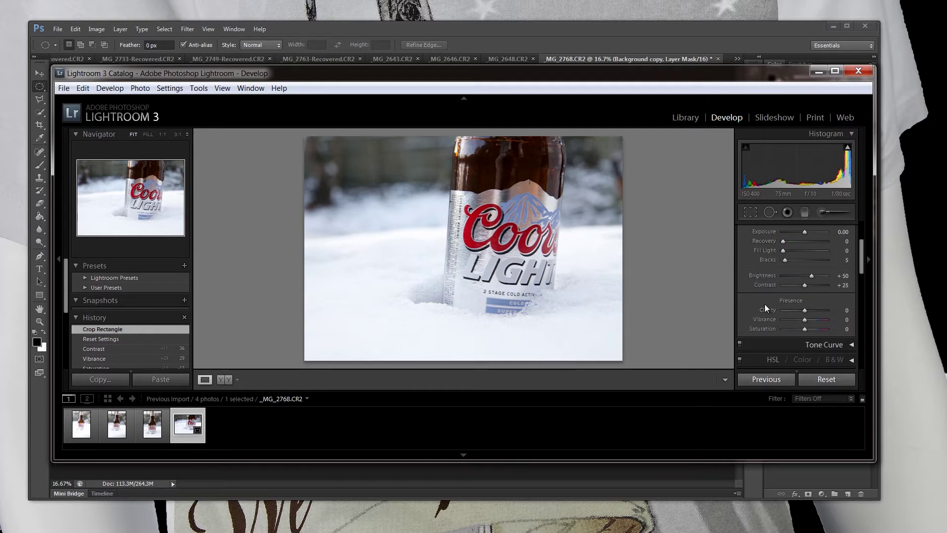
scroll(764, 304, "up", 2)
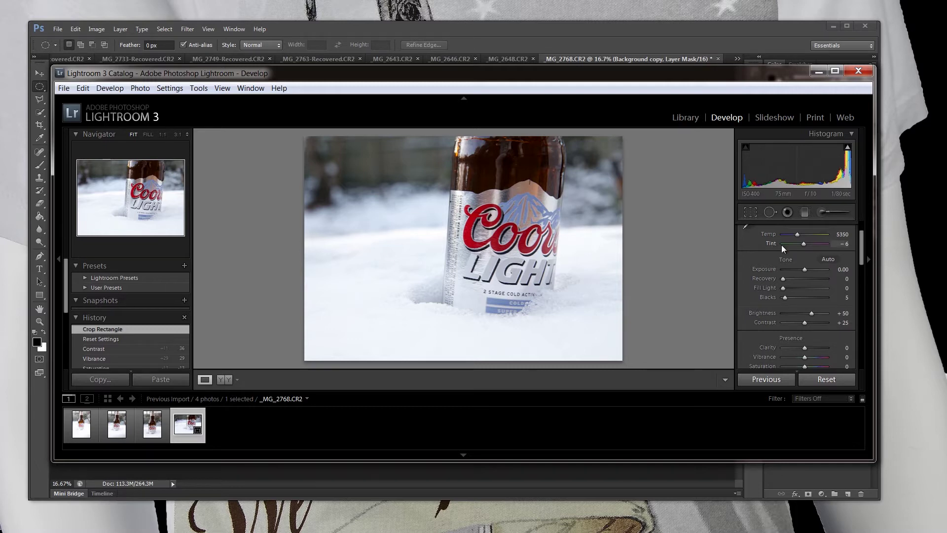
left_click_drag(827, 235, 876, 241)
left_click(820, 379)
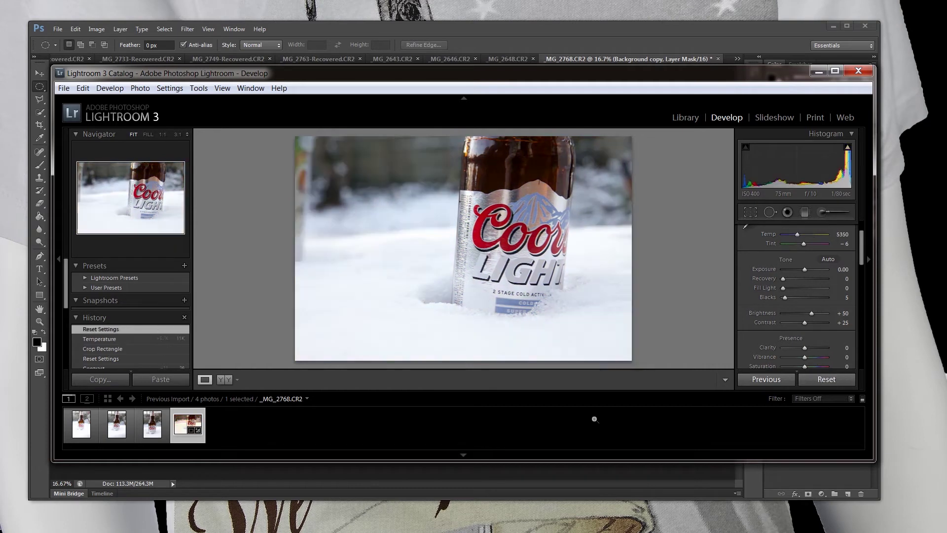
- Crop the bottle photo at its left edge to remove the blurred object there
left_click(753, 214)
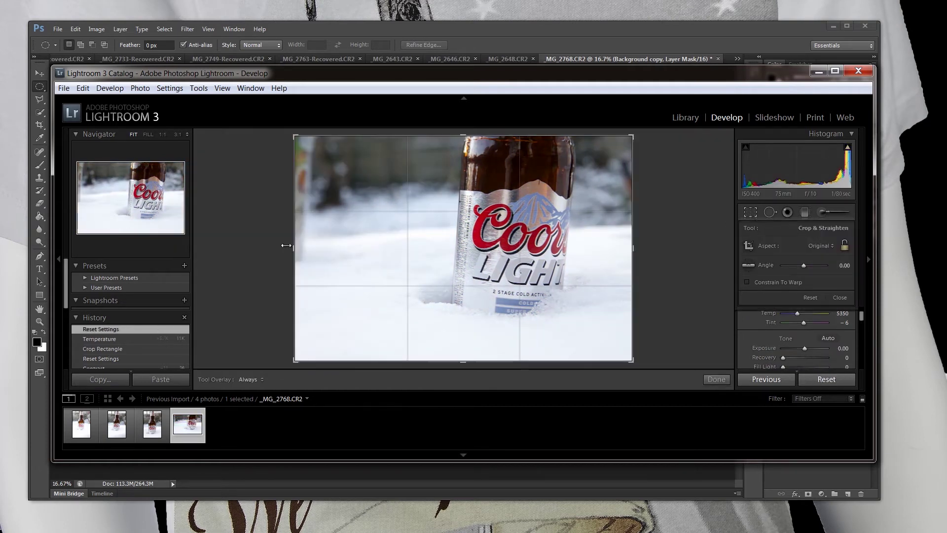
left_click_drag(298, 250, 308, 252)
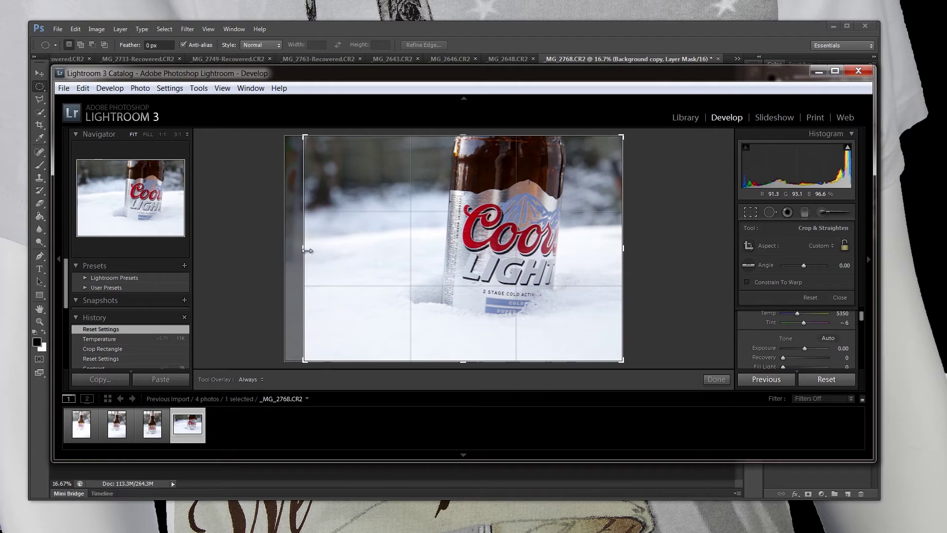
key("Return")
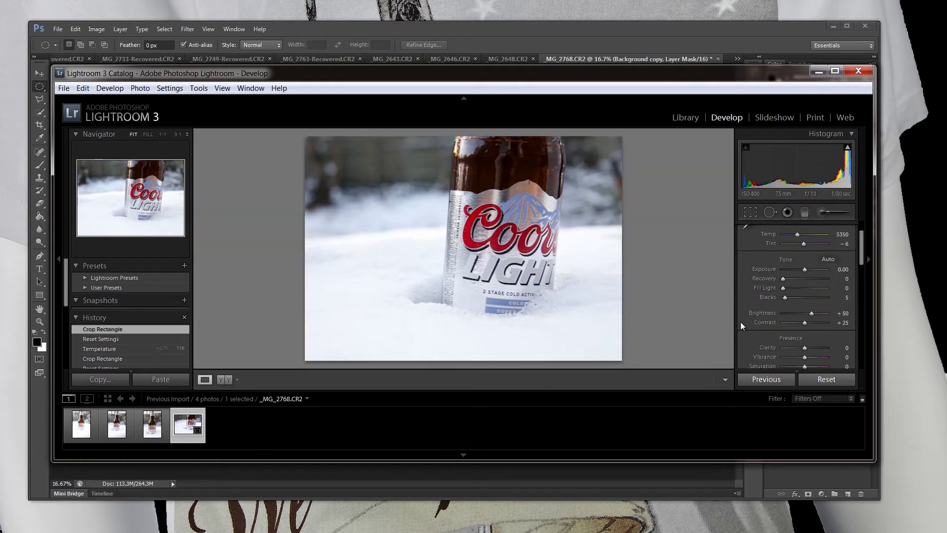
- Set the photo's Blacks to 13 and its Clarity to -1
left_click_drag(783, 288, 744, 292)
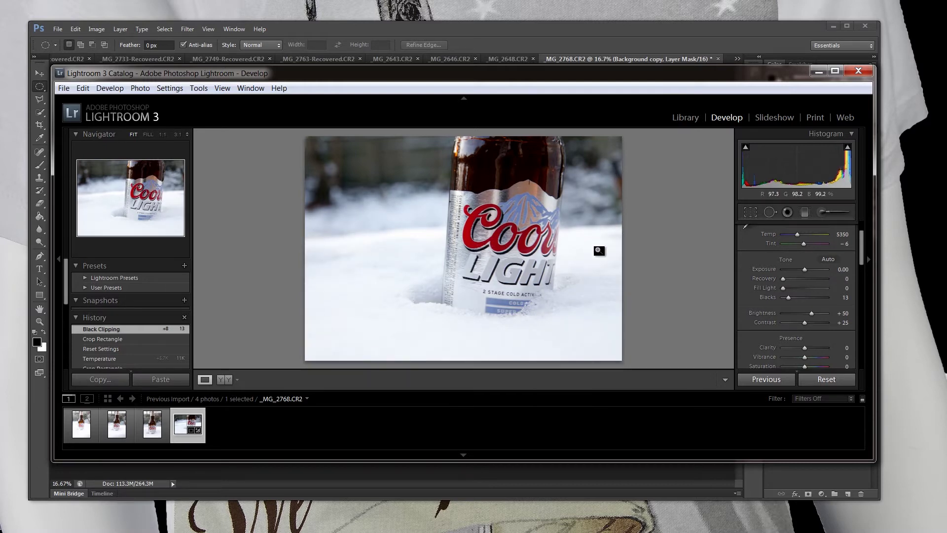
left_click(824, 349)
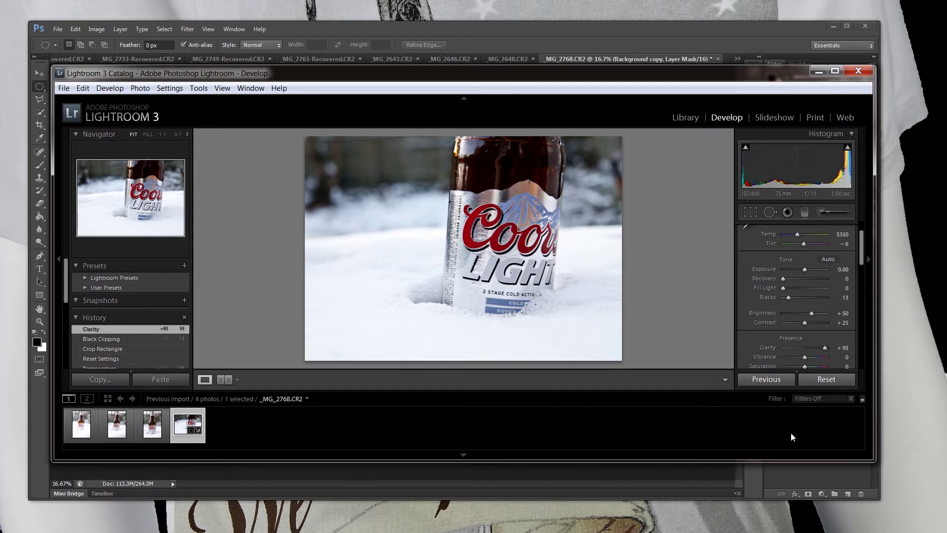
left_click(813, 347)
left_click_drag(814, 347, 806, 347)
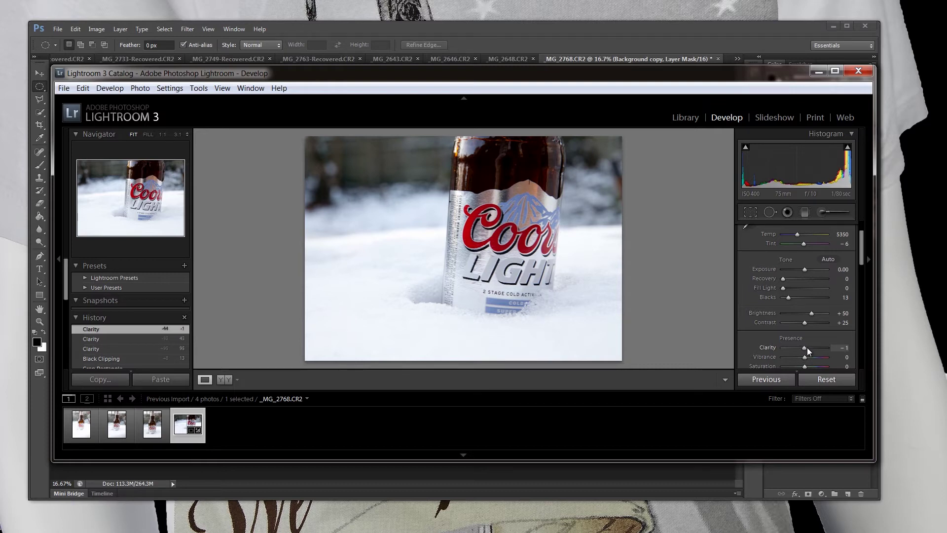
- Set the photo's Saturation to +17, Brightness to +53 and Contrast to +40
scroll(797, 351, "down", 2)
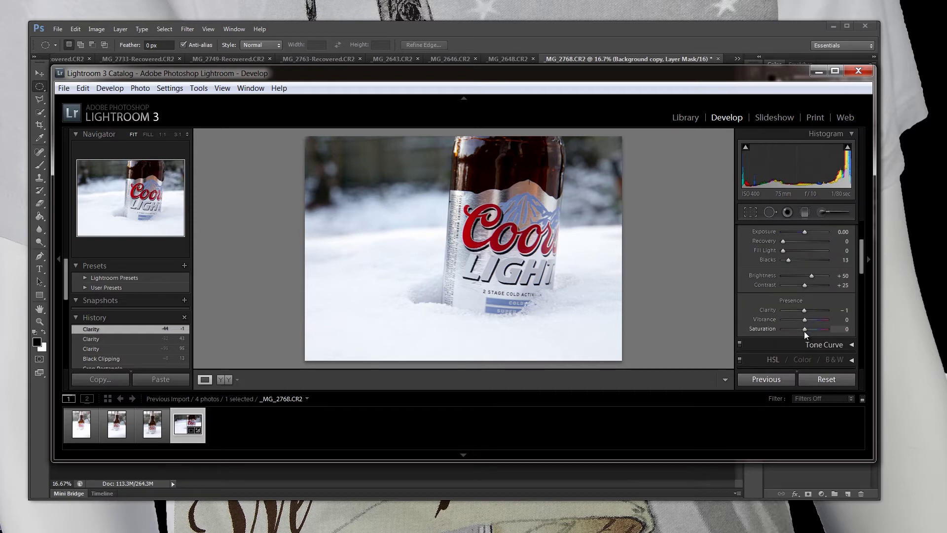
mouse_move(804, 328)
left_mouse_down()
mouse_move(815, 328)
mouse_move(808, 330)
left_mouse_up()
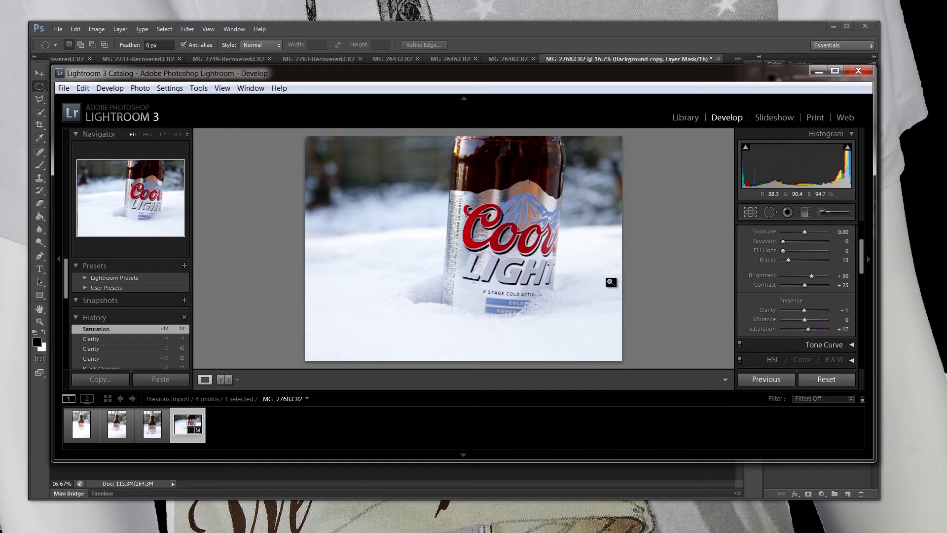
mouse_move(810, 275)
left_mouse_down()
mouse_move(790, 284)
mouse_move(807, 283)
left_mouse_up()
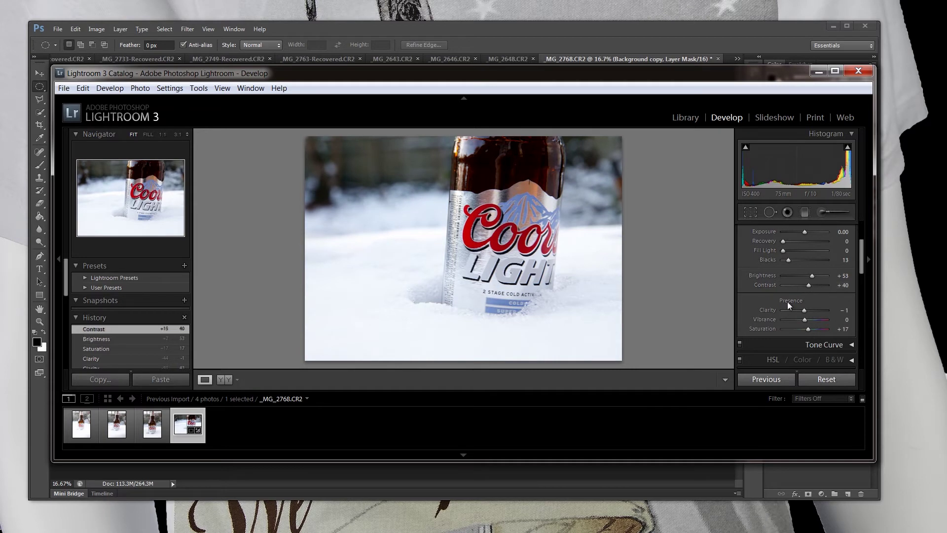
- Open the adjusted photo in Photoshop for editing and duplicate its Background layer
right_click(544, 246)
mouse_move(598, 323)
left_click(700, 323)
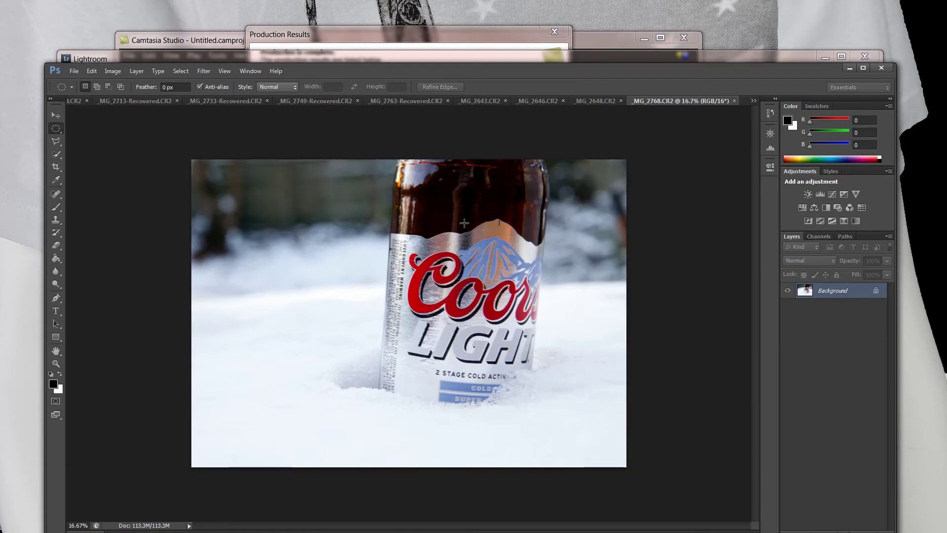
left_click_drag(653, 74, 654, 46)
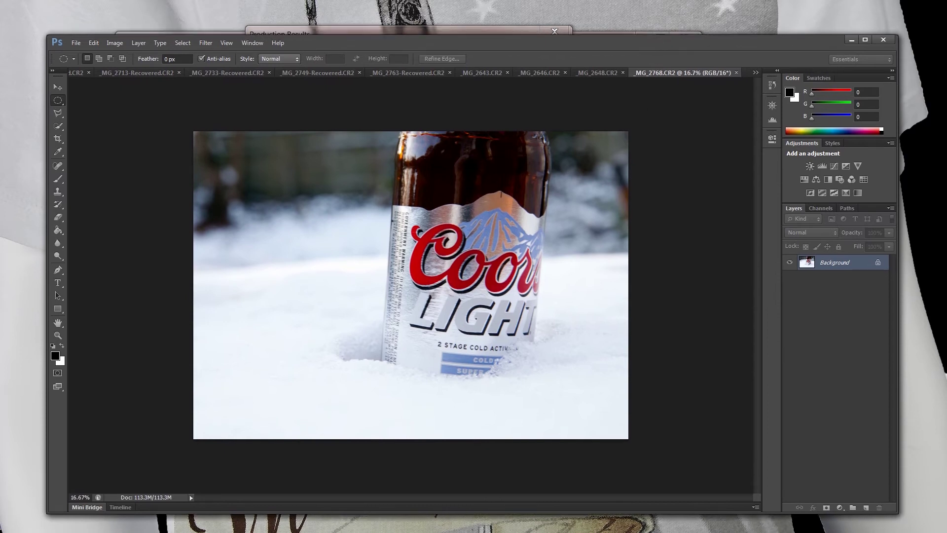
left_click_drag(833, 263, 866, 506)
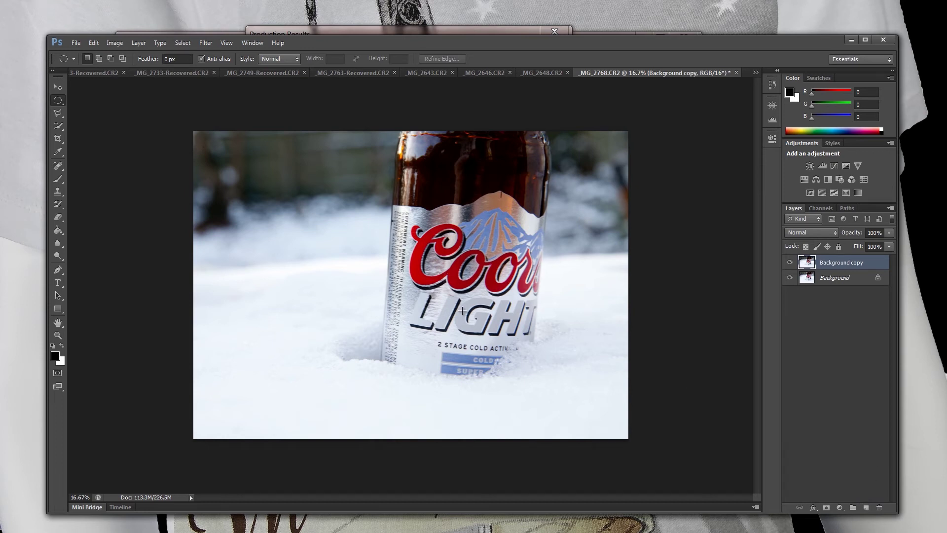
- Apply Smart Sharpen to the Background copy layer with an amount of 91% and a radius of 5.2 px
left_click(207, 44)
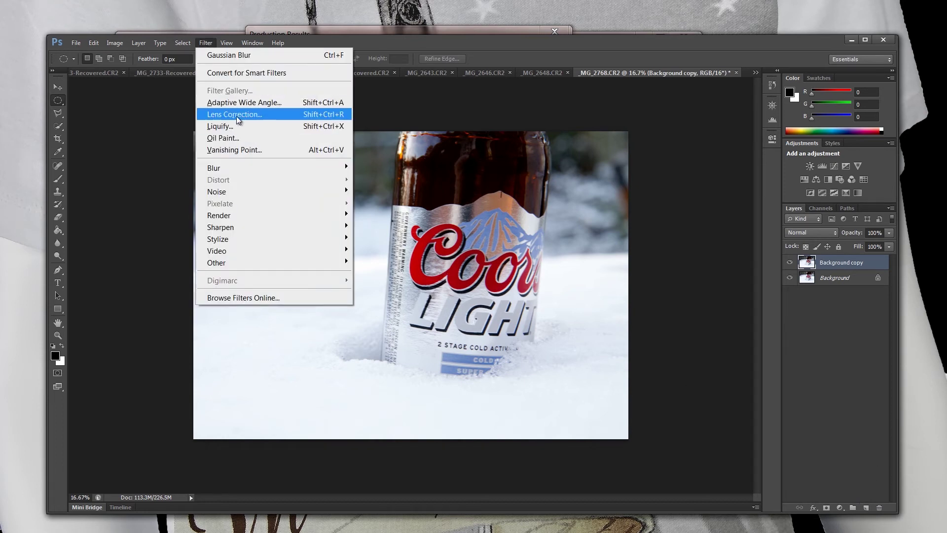
left_click(213, 41)
mouse_move(268, 227)
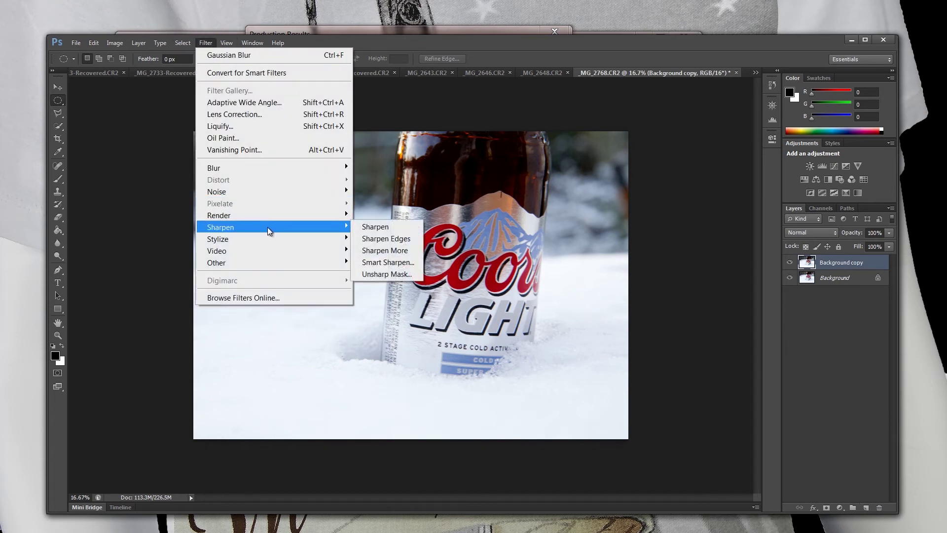
left_click(386, 262)
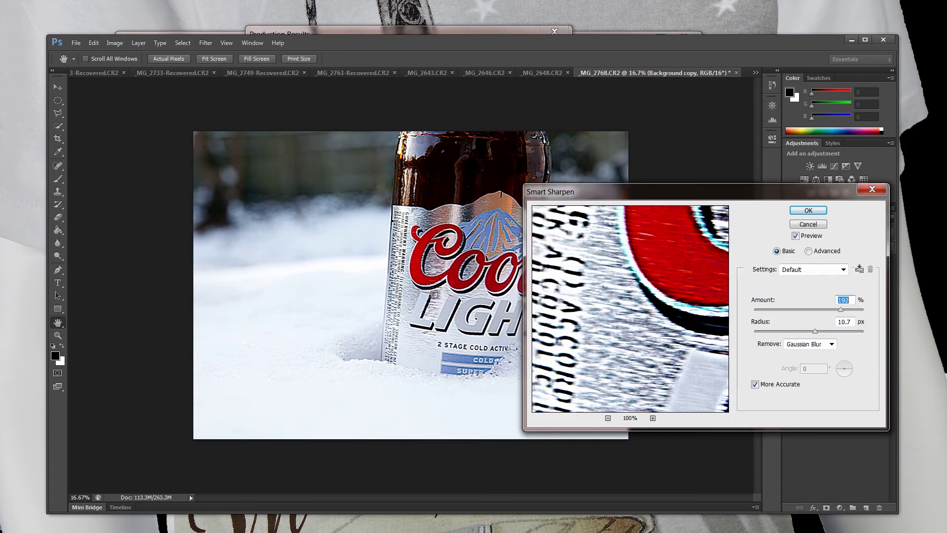
left_click(808, 309)
left_click(797, 332)
left_click_drag(797, 333, 799, 339)
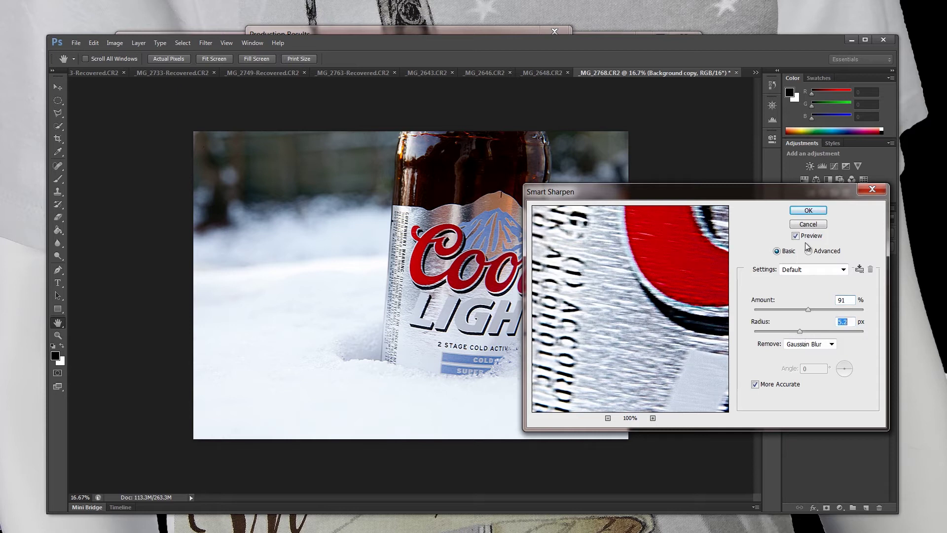
left_click(809, 211)
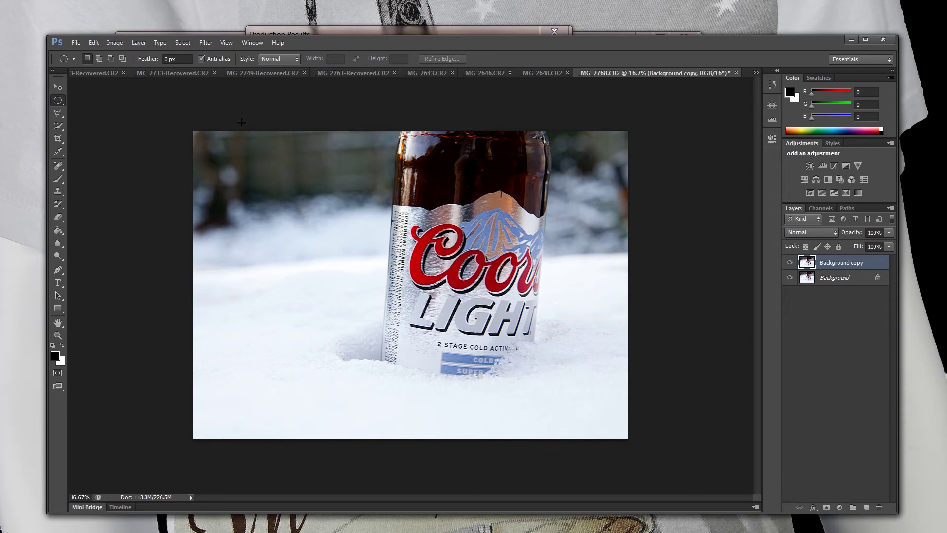
- Adjust the midtones of the Background copy layer slightly with Levels
left_click(114, 43)
mouse_move(148, 73)
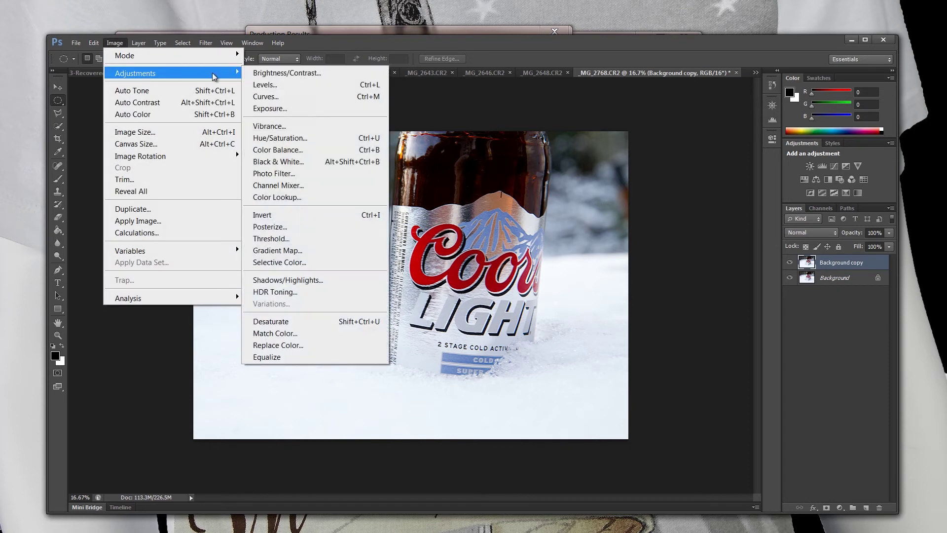
left_click(280, 88)
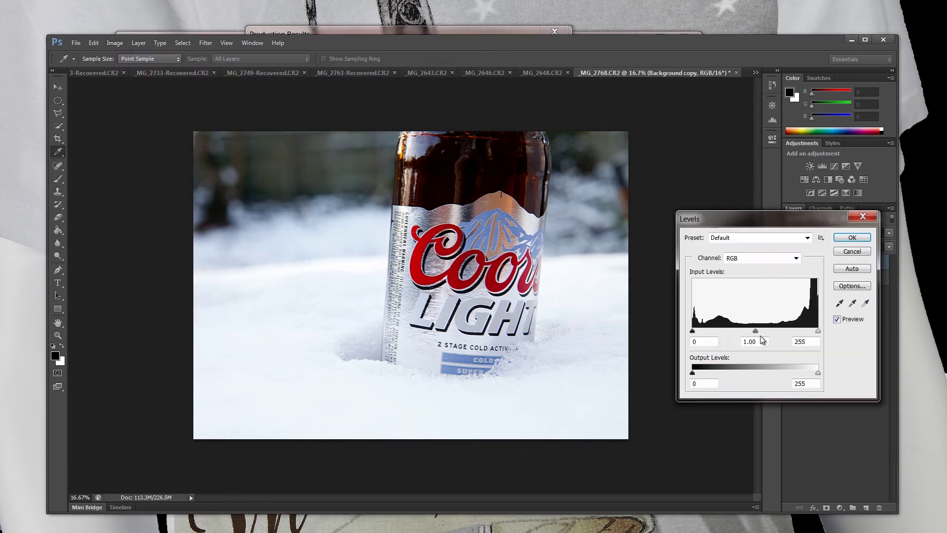
left_click_drag(755, 331, 750, 336)
left_click(852, 237)
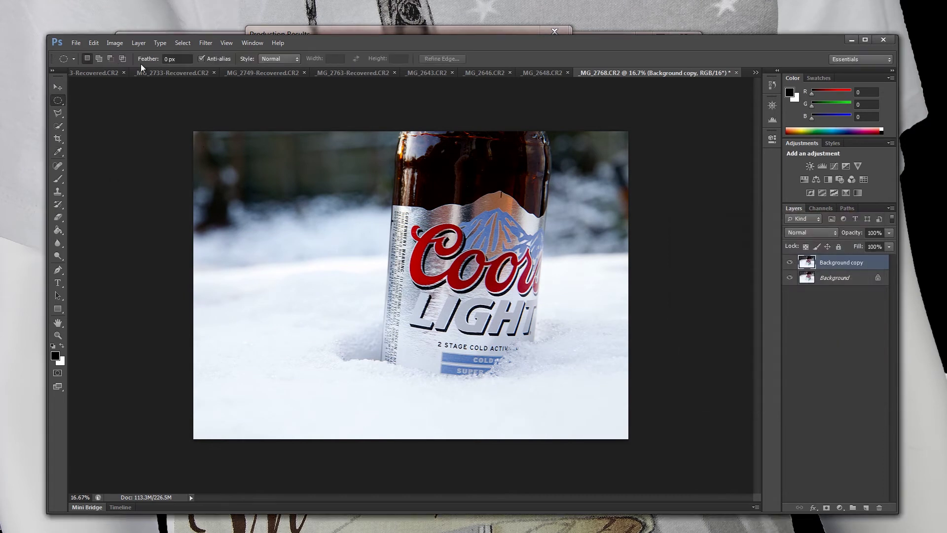
- Set the Background copy layer's brightness to -17 and contrast to 18, and compare the result with the original layer
left_click(159, 43)
mouse_move(182, 45)
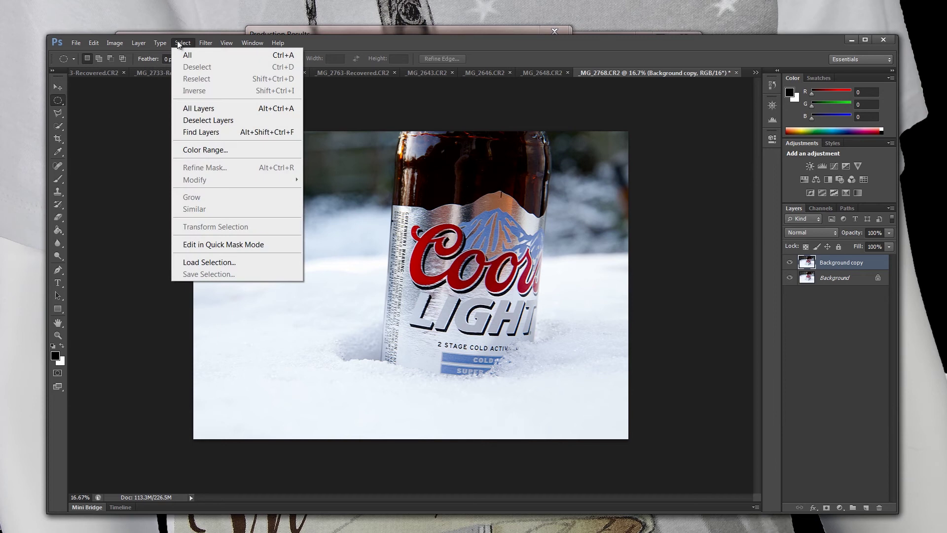
mouse_move(117, 45)
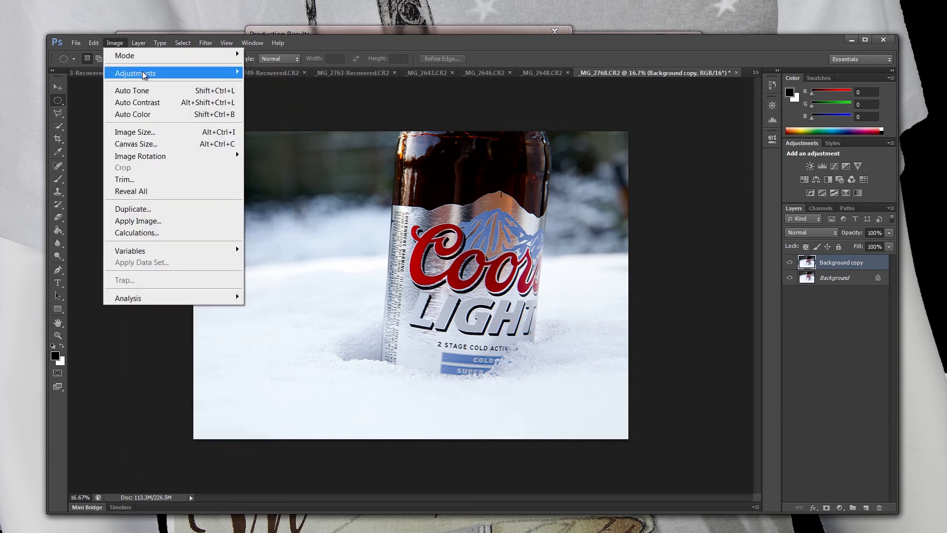
mouse_move(235, 74)
left_click(277, 73)
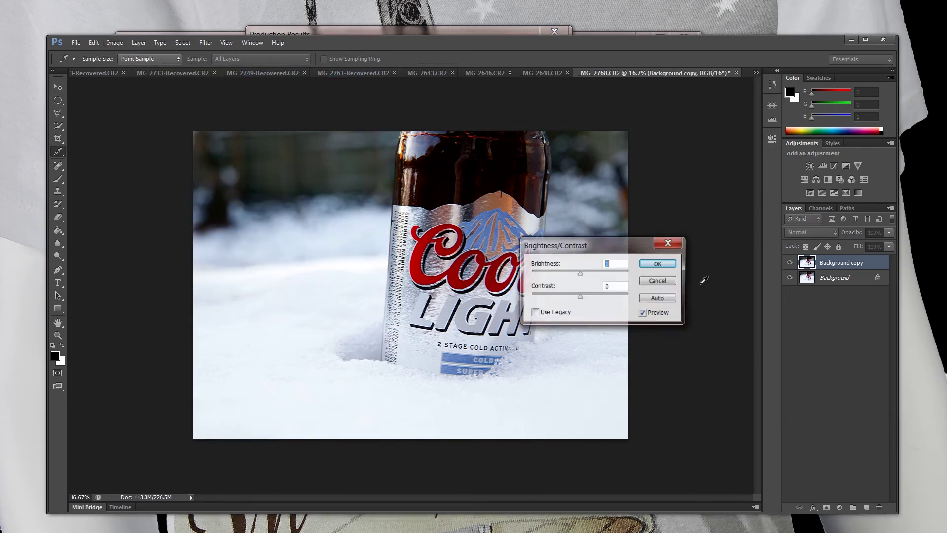
left_click_drag(611, 249, 750, 249)
left_click_drag(722, 277, 733, 308)
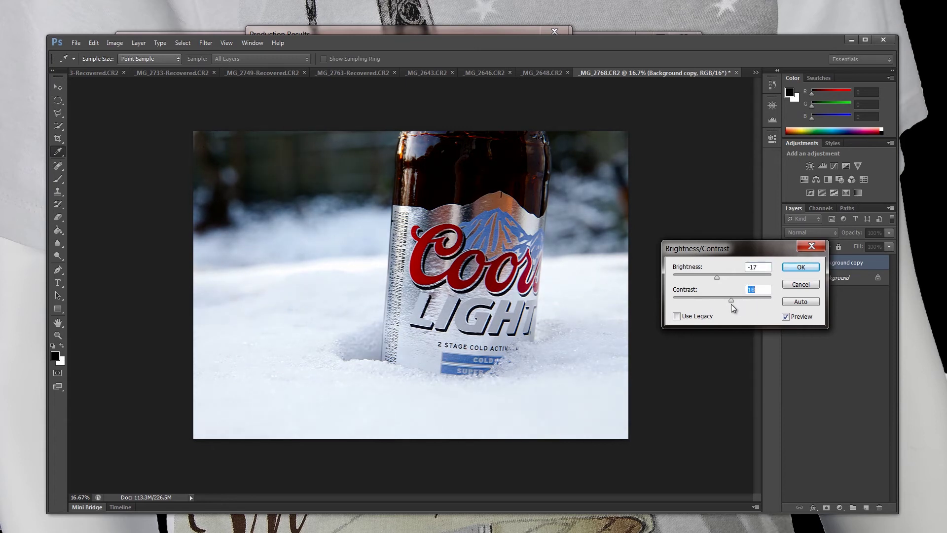
left_click(800, 267)
left_click(789, 262)
left_click(789, 261)
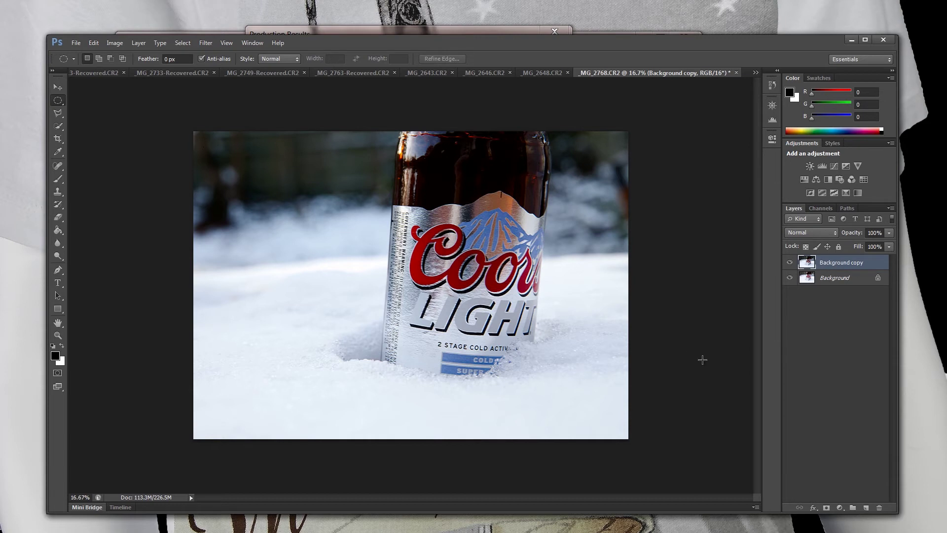
- Duplicate the Background copy layer and fill the duplicate with black in Overlay mode at 100% opacity
left_click_drag(840, 265, 867, 507)
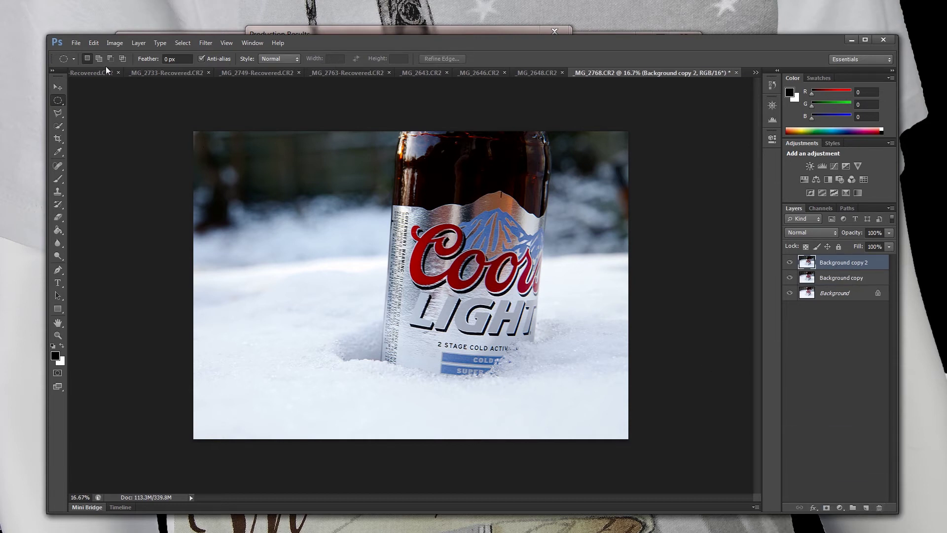
left_click(93, 43)
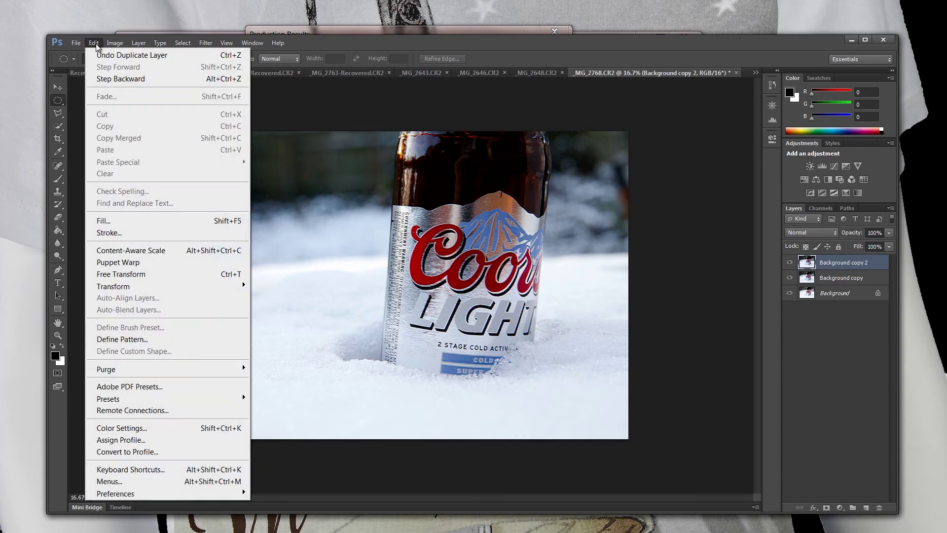
left_click(126, 218)
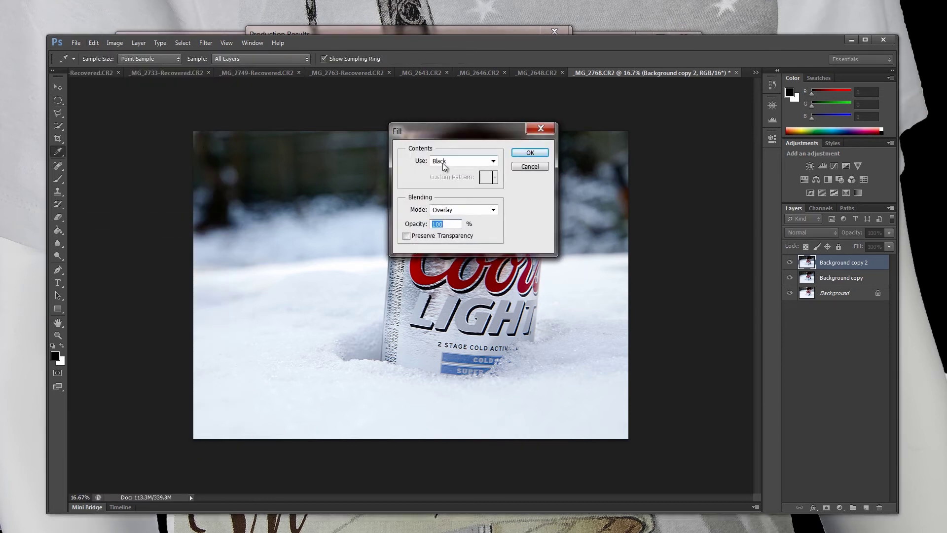
left_click(528, 153)
- Draw an elliptical selection spanning the whole photo and mask the Background copy 2 layer to hide the area inside the ellipse
key("m")
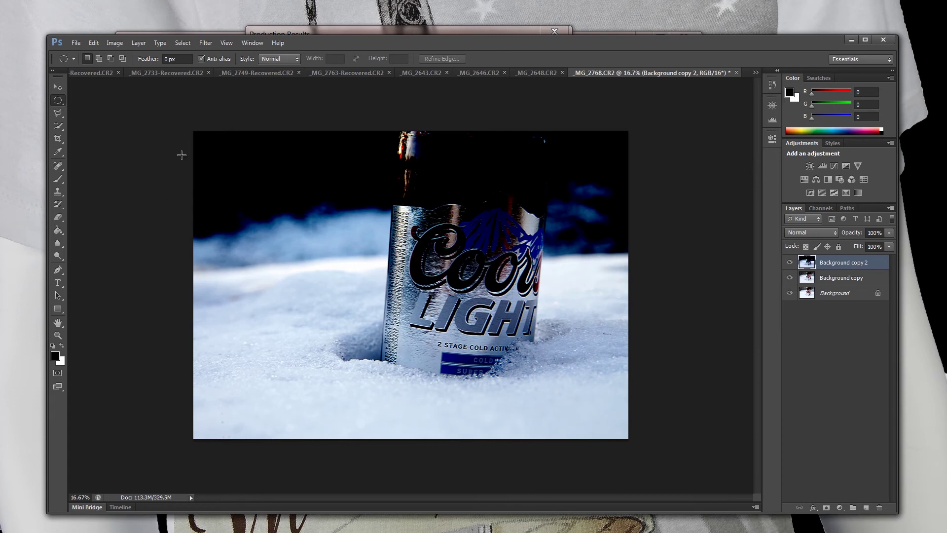
left_click_drag(194, 133, 641, 433)
right_click(57, 101)
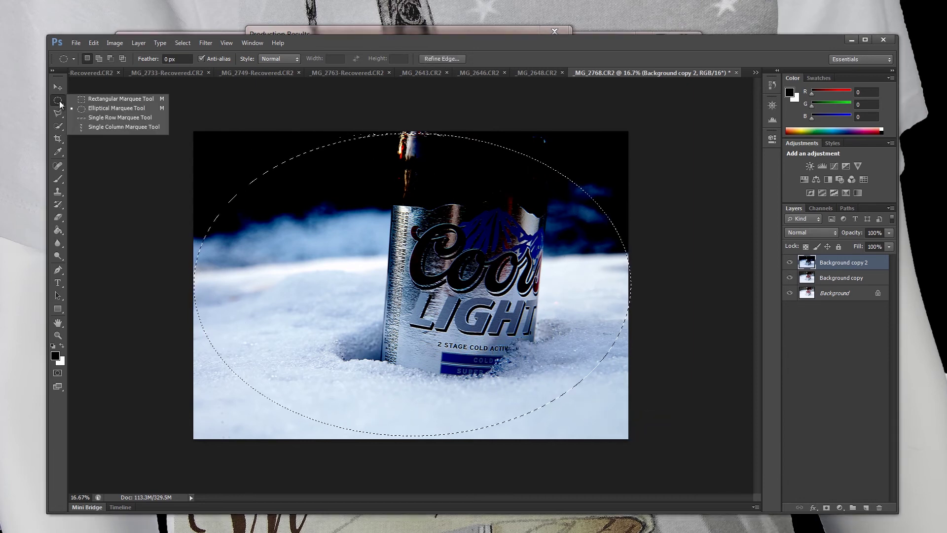
left_click(74, 108)
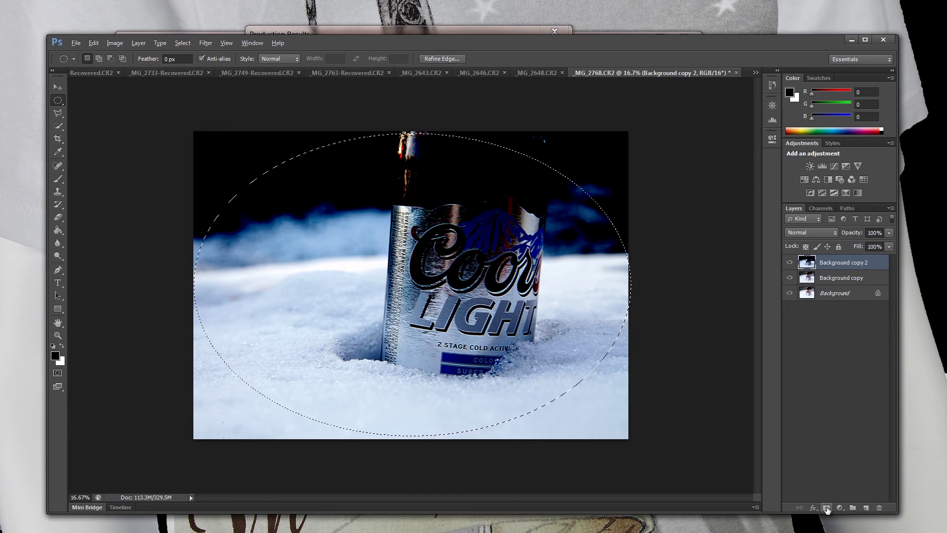
left_click_drag(718, 40, 708, 26)
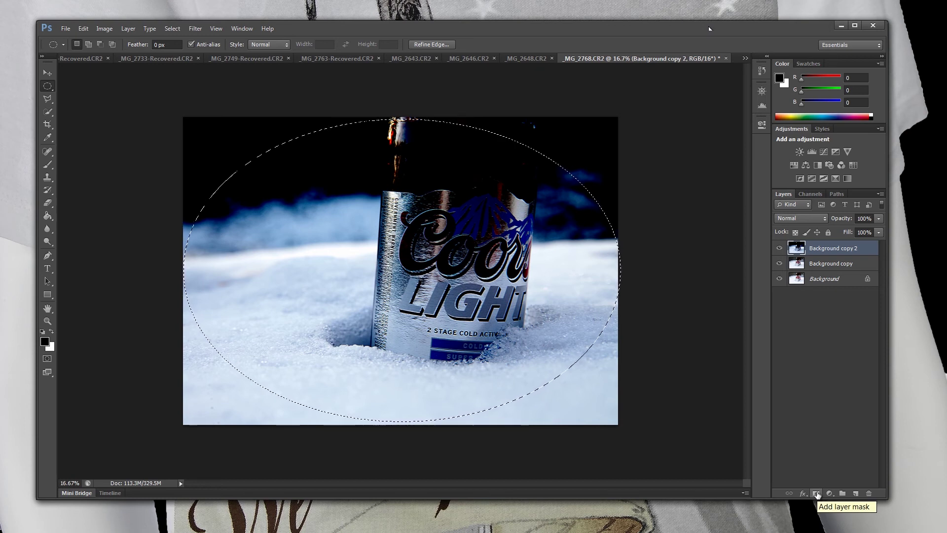
left_click(817, 494)
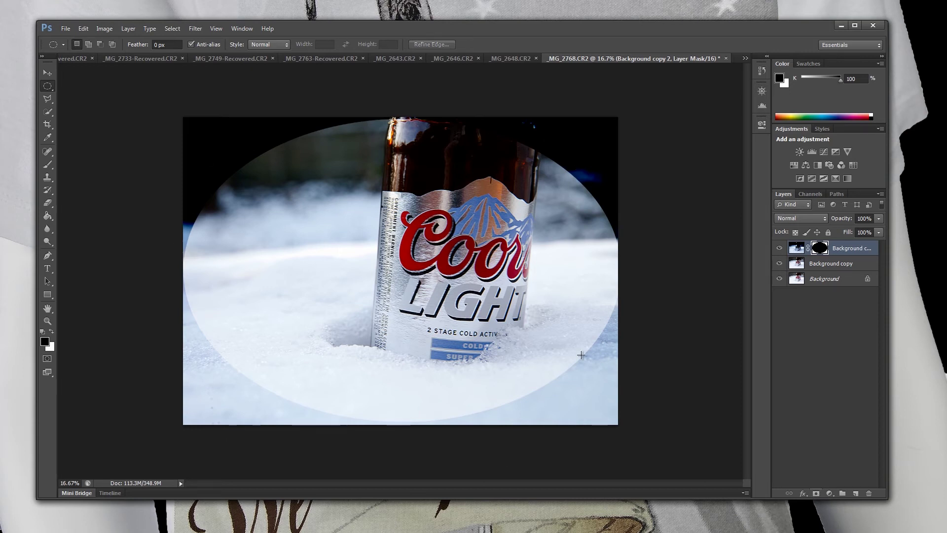
- Soften the elliptical layer mask with a Gaussian Blur at a radius of 316.2 pixels
left_click(195, 28)
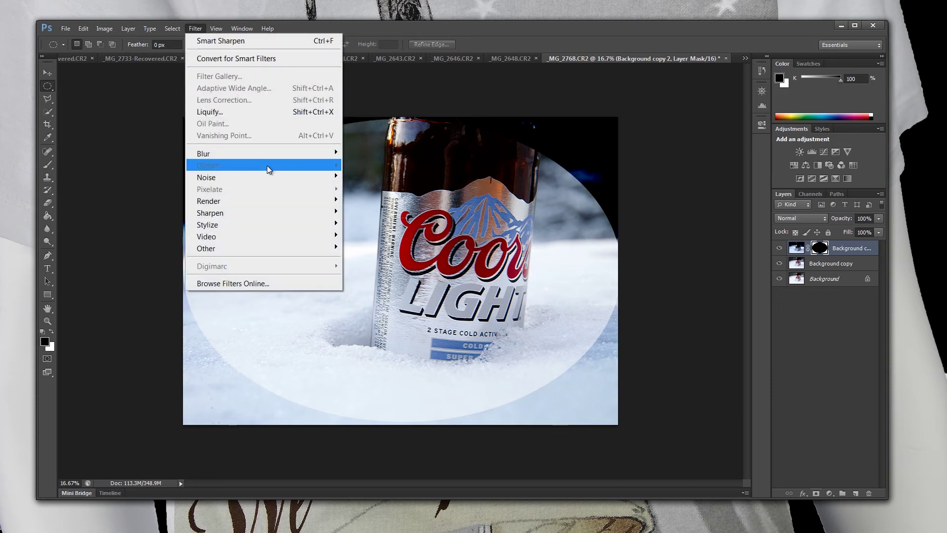
mouse_move(257, 152)
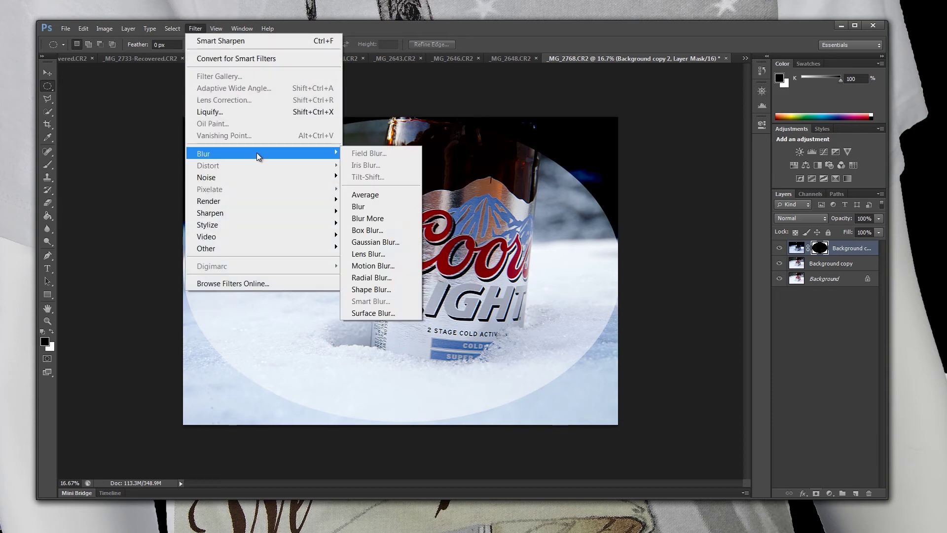
left_click(377, 243)
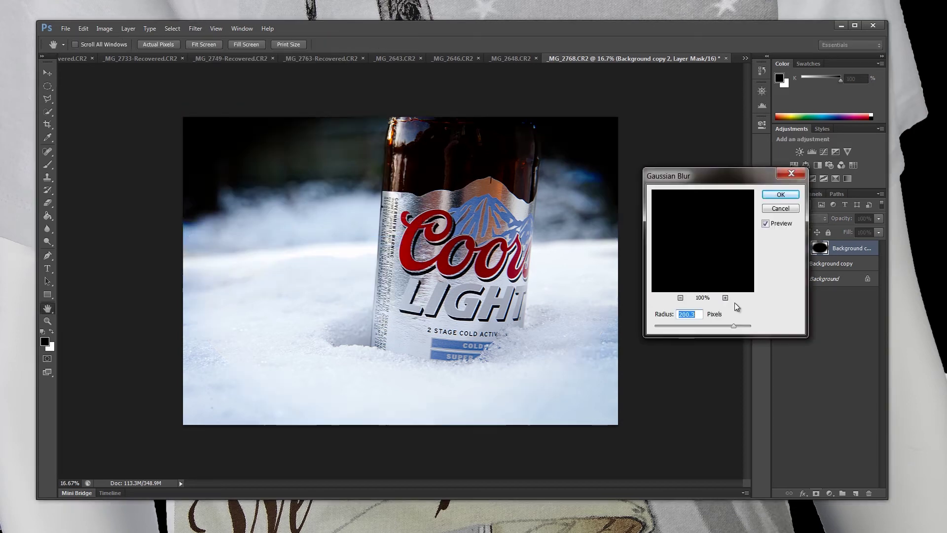
left_click_drag(738, 325, 749, 328)
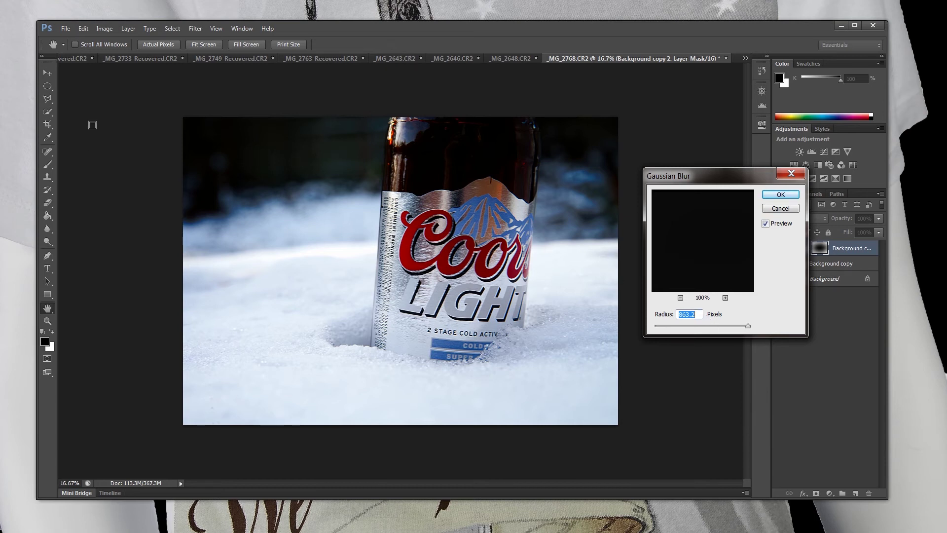
left_click(662, 326)
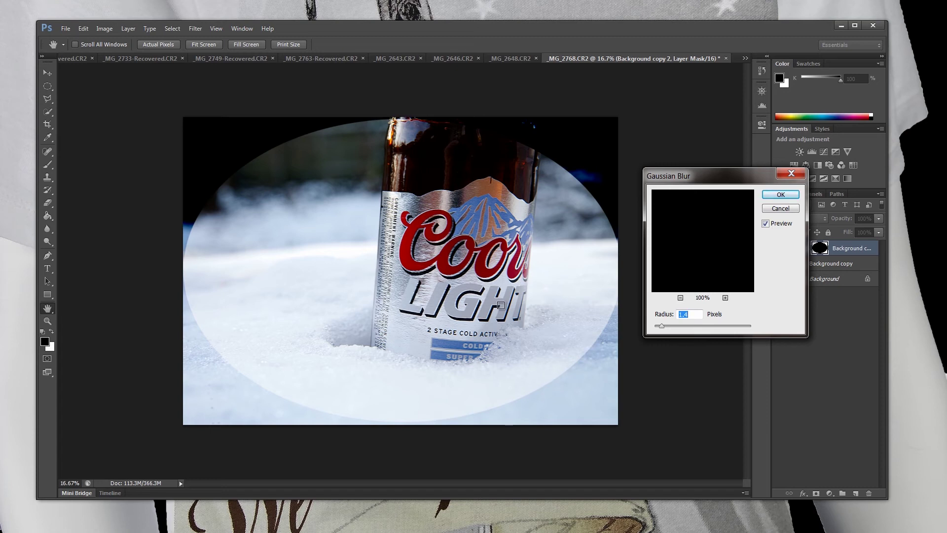
left_click_drag(660, 328, 737, 329)
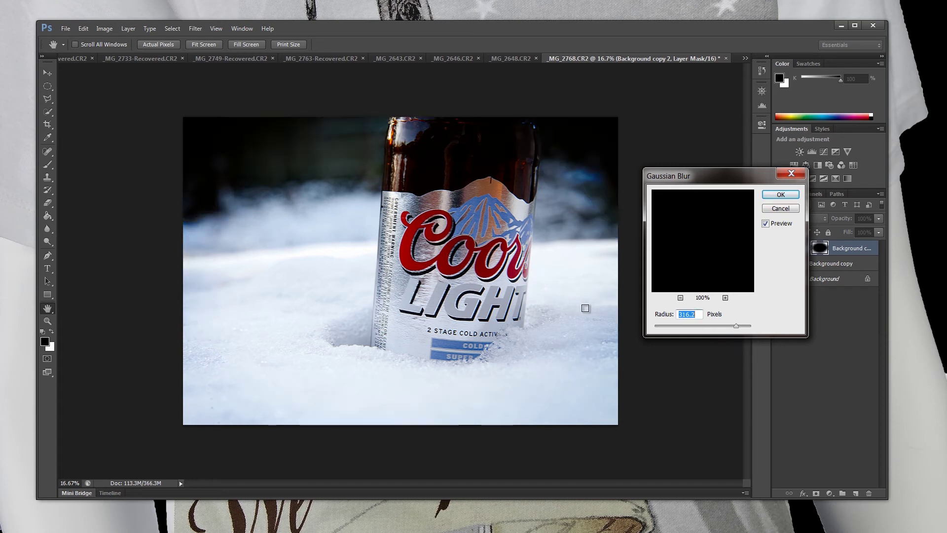
left_click(781, 195)
- Reduce the opacity of the masked vignette layer to 77%
left_click(878, 218)
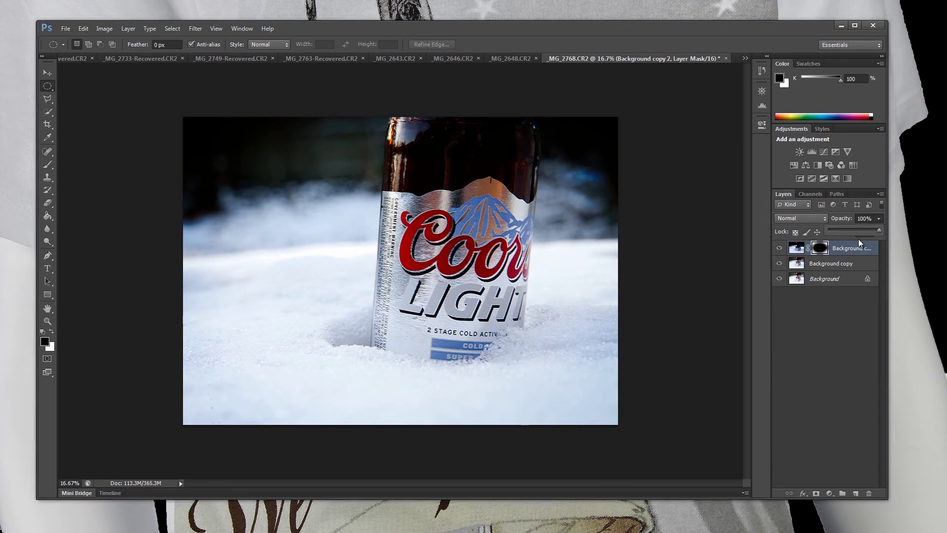
left_click_drag(872, 231, 871, 232)
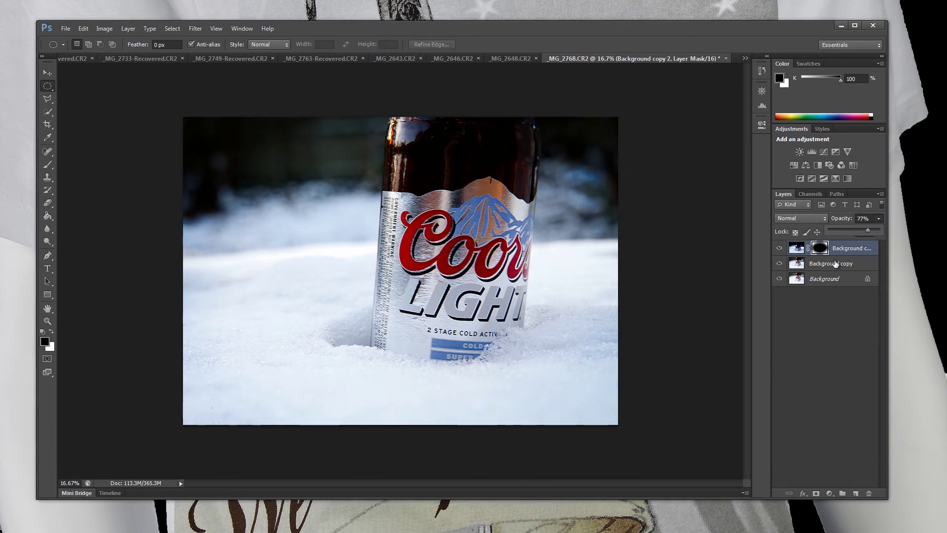
left_click(697, 328)
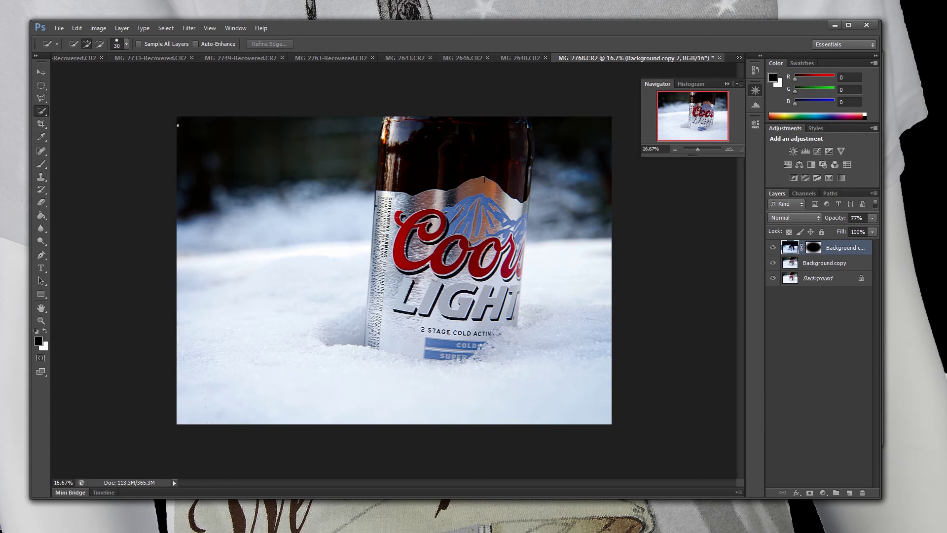
- Select the lowest blue band on the bottle label with Quick Selection and flatten the image
left_click_drag(46, 116, 72, 112)
left_click_drag(444, 356, 446, 359)
left_click(122, 28)
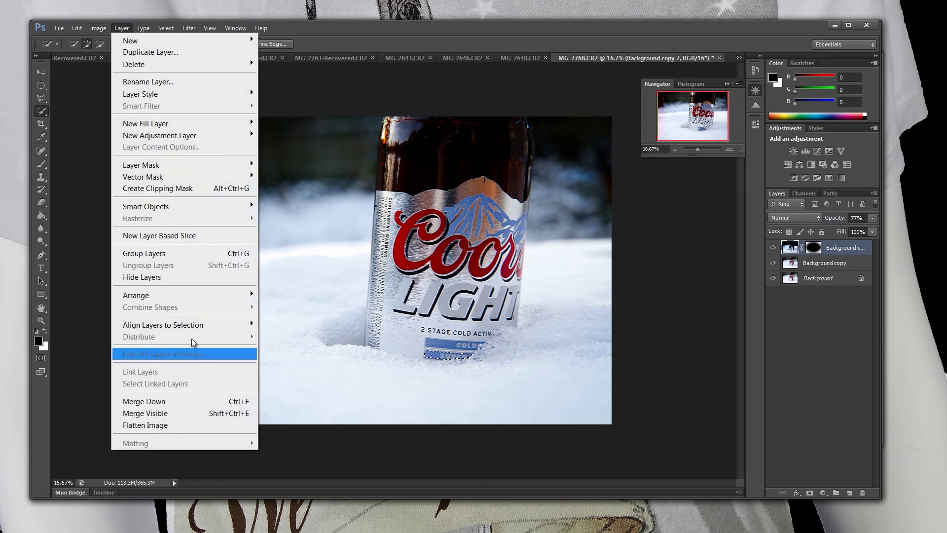
left_click(156, 427)
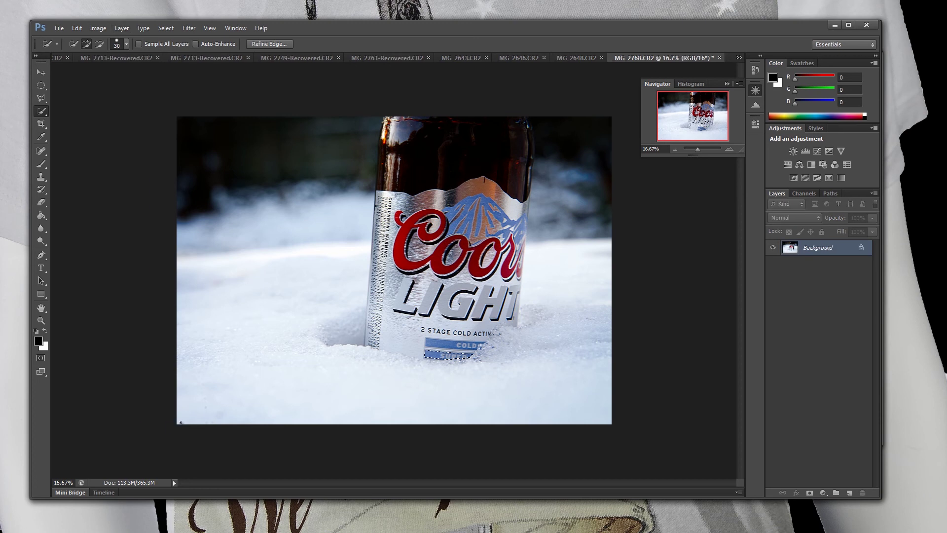
- Shift the selected label band's midtones toward blue with Color Balance and deselect it
left_click(97, 28)
mouse_move(118, 58)
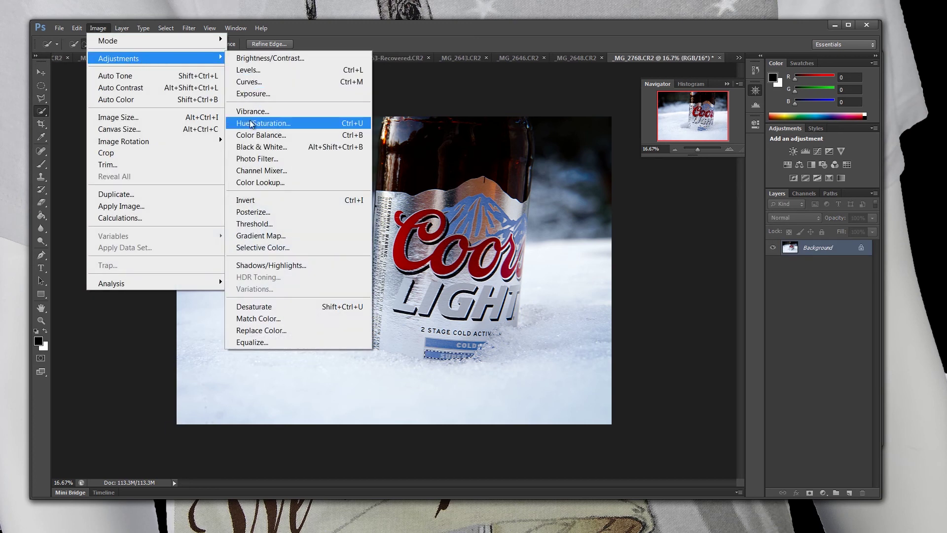
left_click(259, 135)
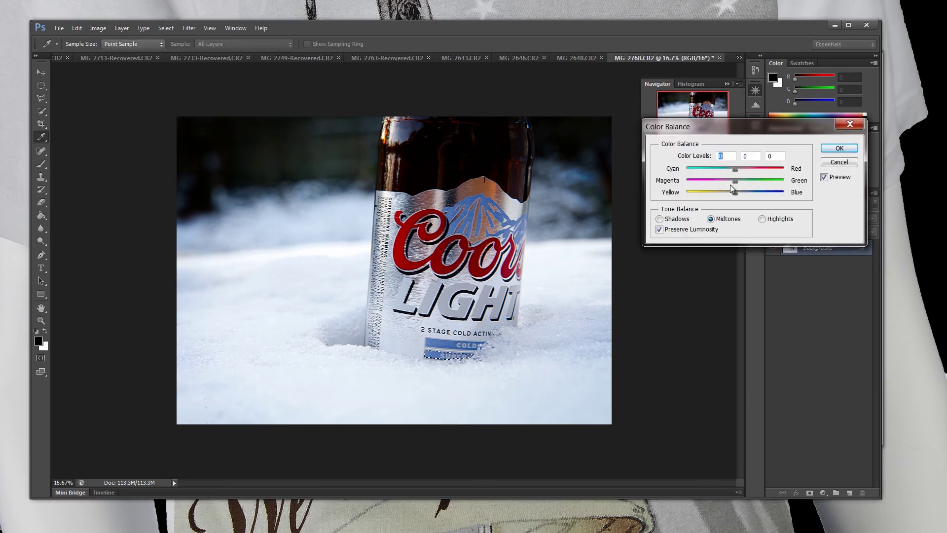
left_click_drag(733, 192, 758, 198)
left_click(847, 149)
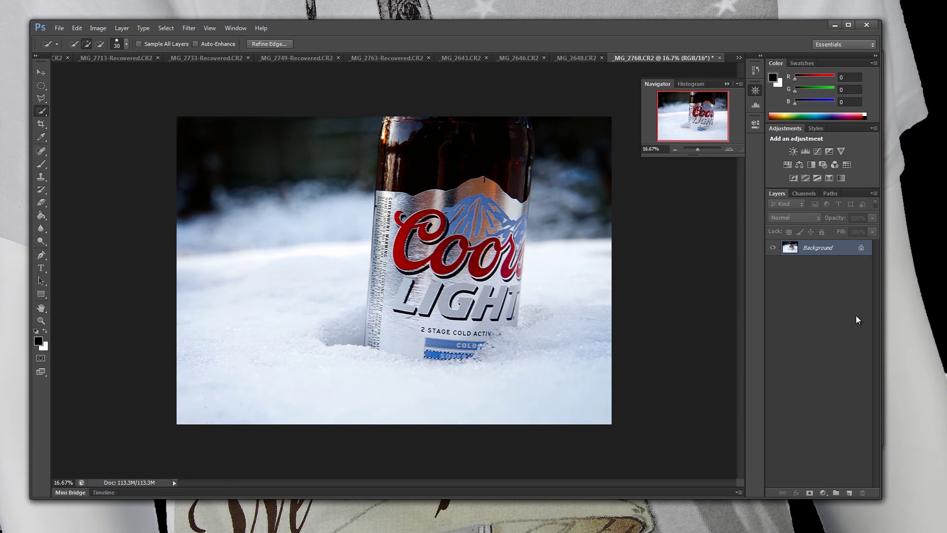
key("ctrl+d")
- Save a JPEG copy as _MG_2768.jpg in the Edited folder with quality 12 (Maximum) and the Baseline ("Standard") format
left_click(59, 28)
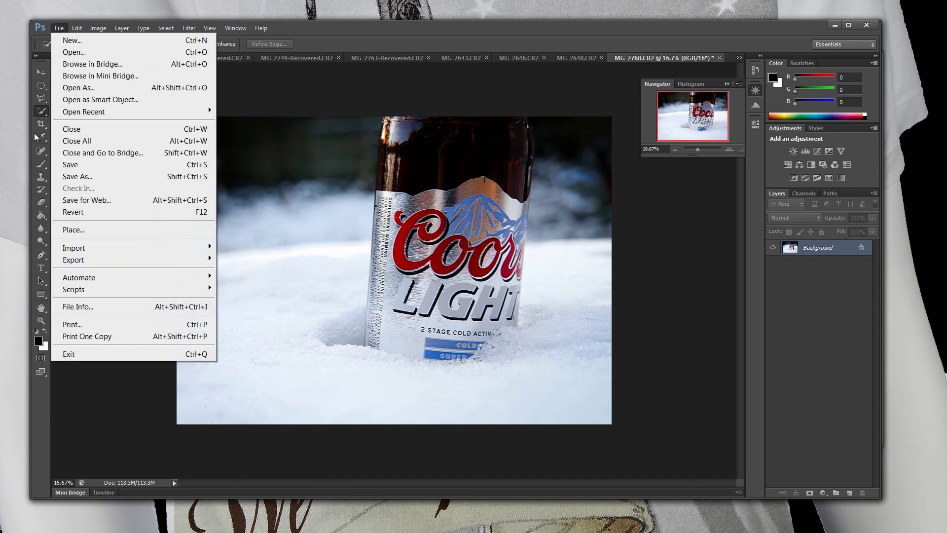
left_click(79, 176)
left_click(523, 311)
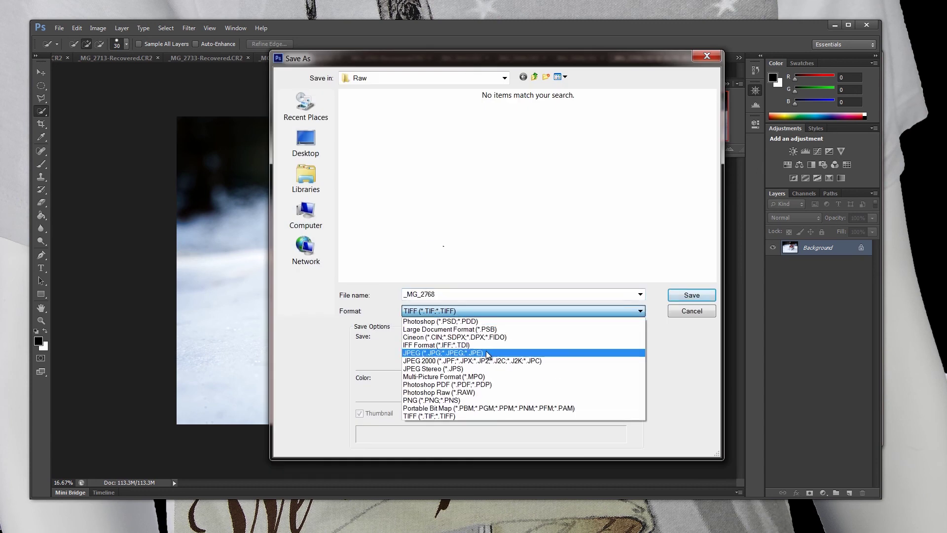
left_click(490, 354)
left_click(534, 77)
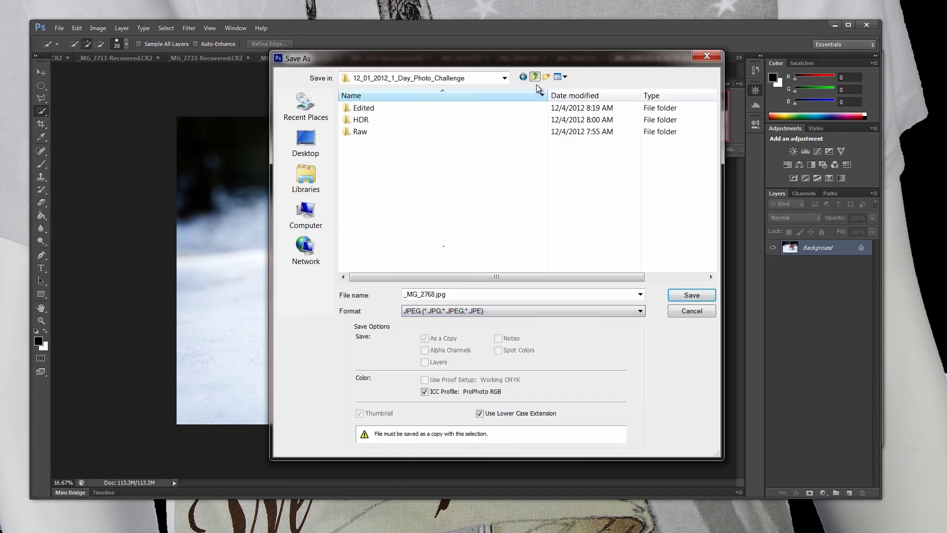
double_click(350, 107)
scroll(641, 207, "down", 3)
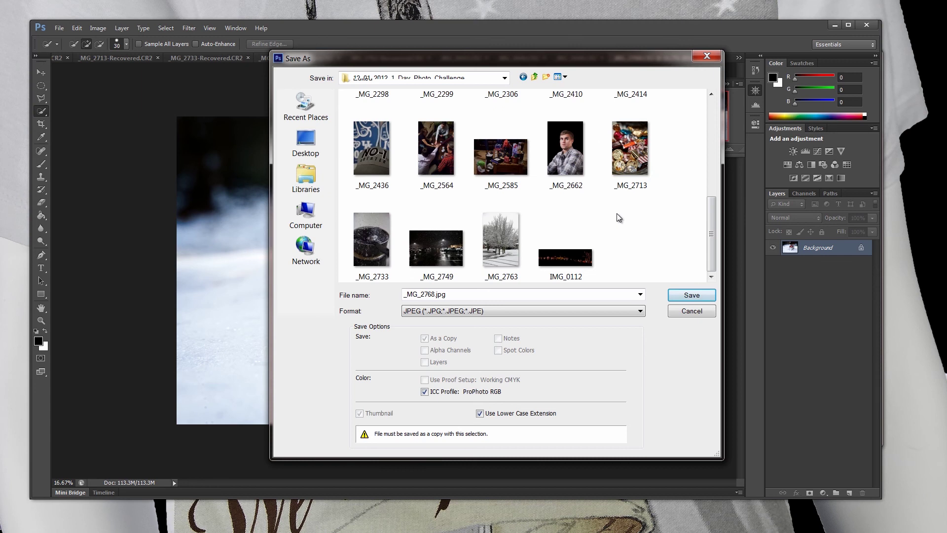
left_click(697, 297)
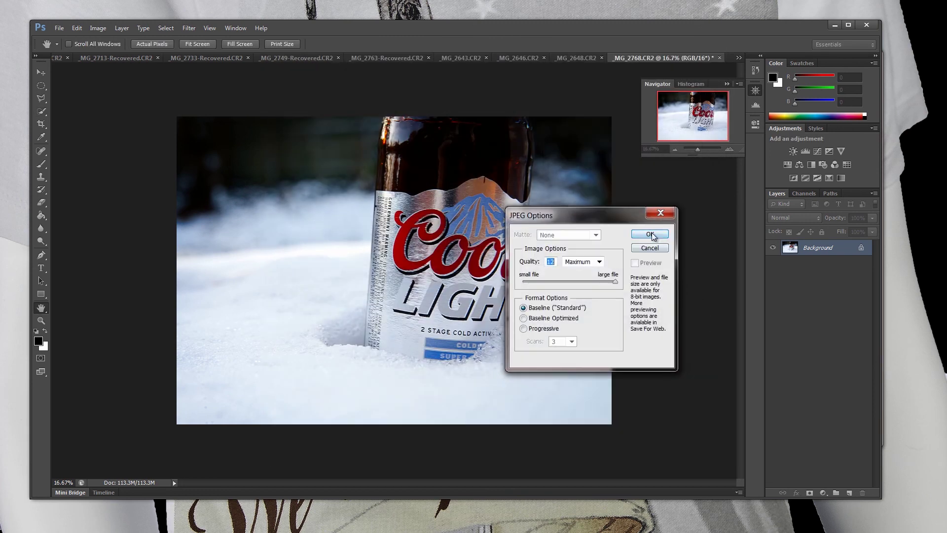
left_click(655, 234)
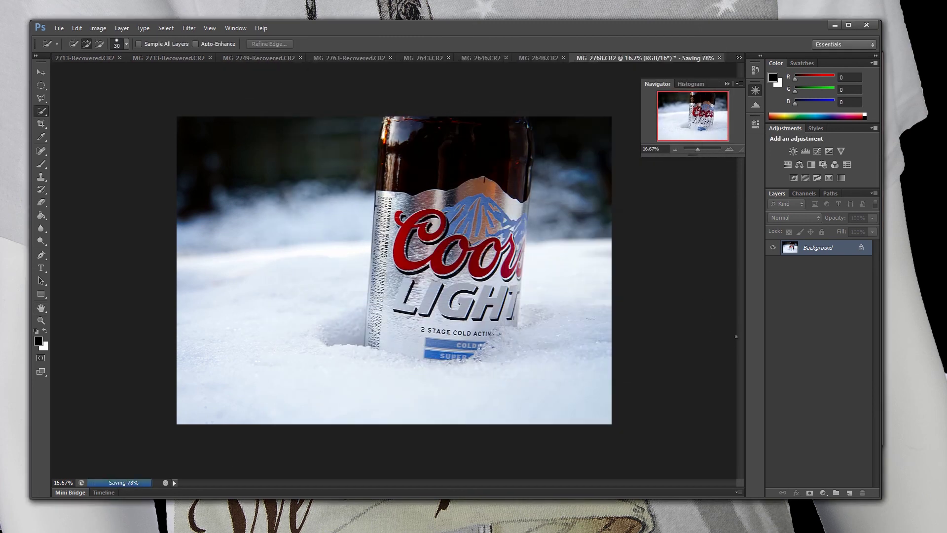